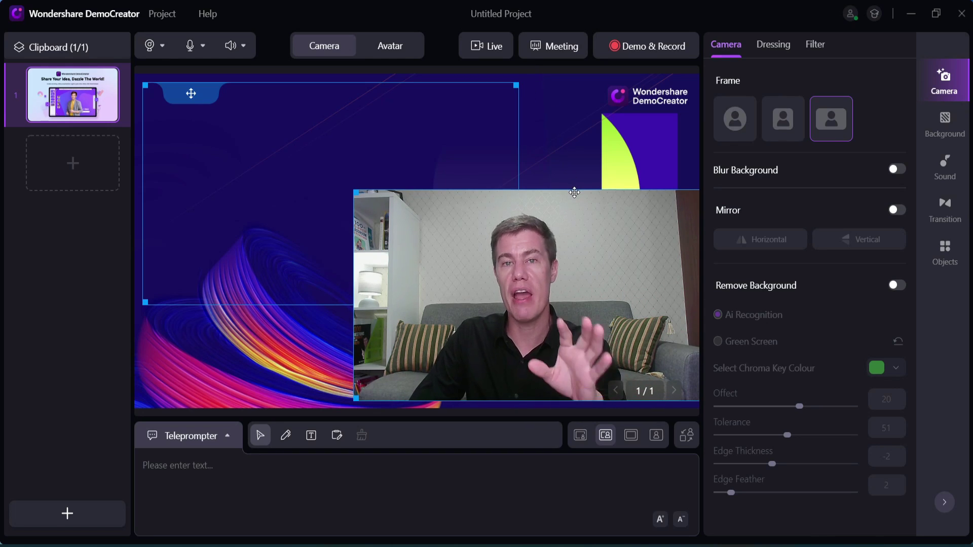
Move the webcam overlay to the top-left and check the selected camera and microphone.
drag(568, 212, 356, 102)
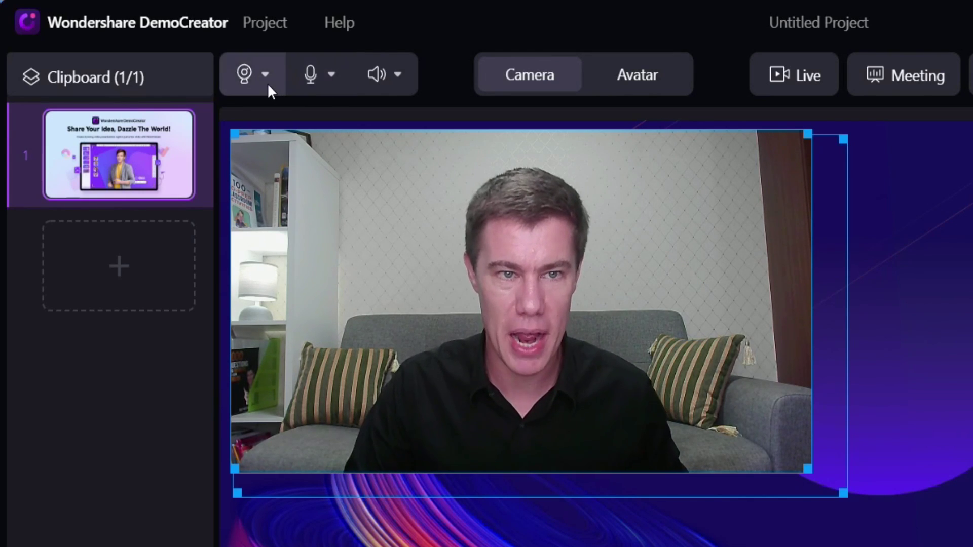
click(264, 83)
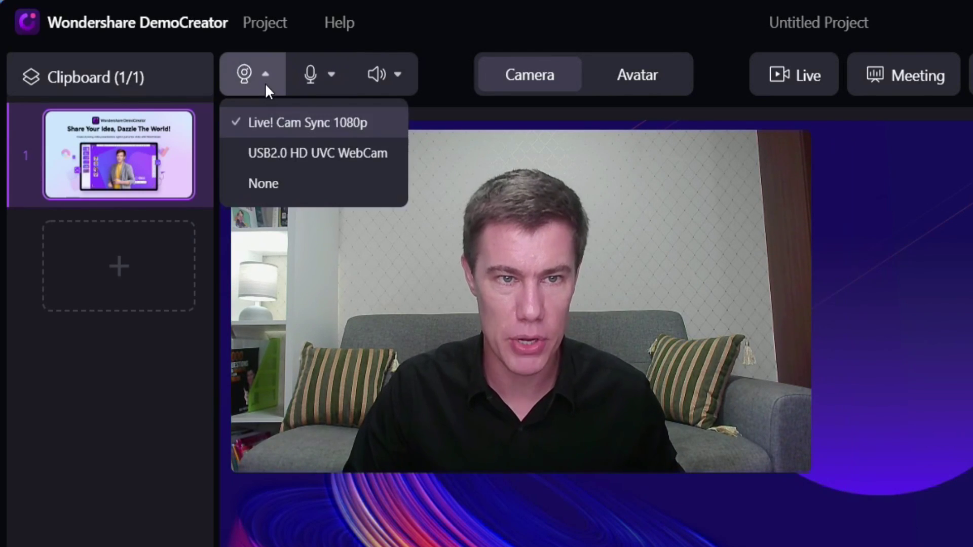
click(336, 75)
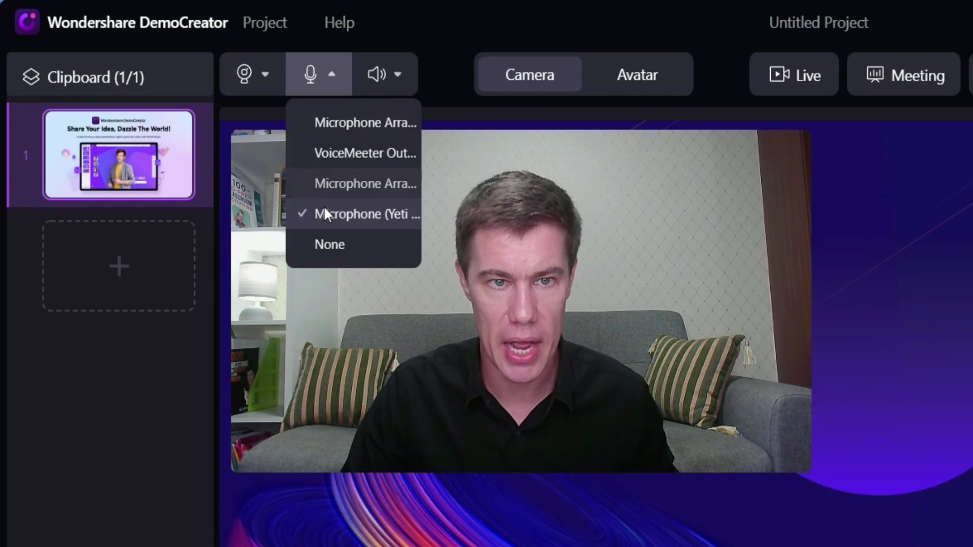
click(601, 261)
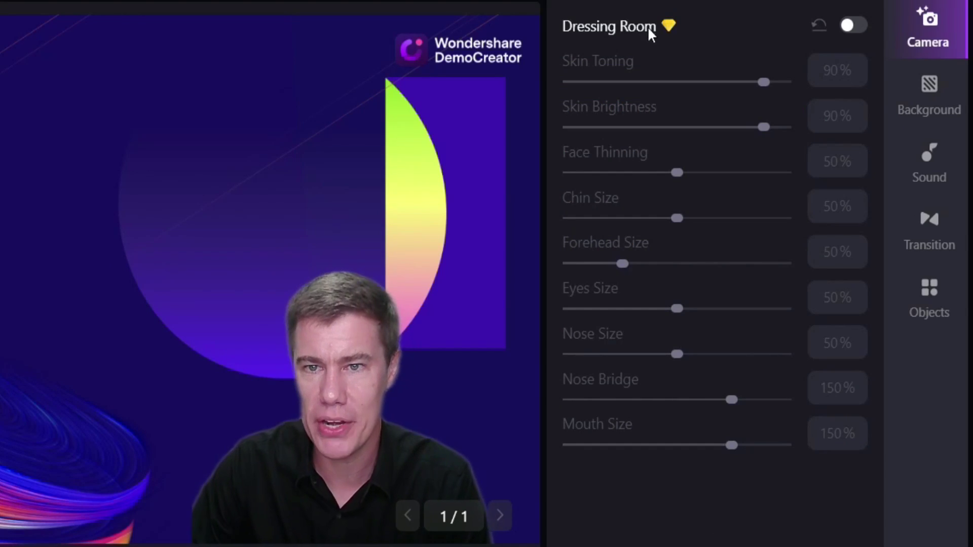
Enable Dressing Room face retouching with skin toning at 67% and skin brightness at 72%.
click(849, 29)
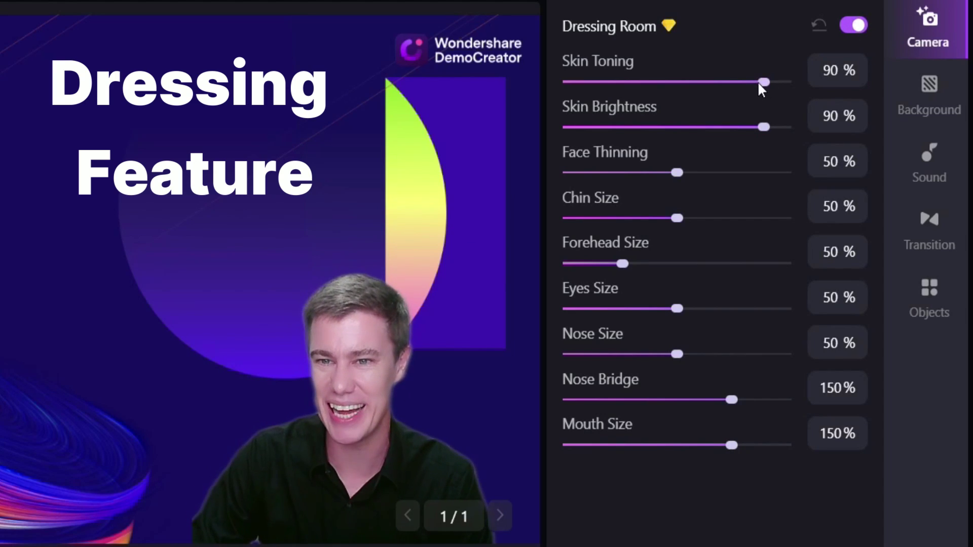
drag(762, 82, 714, 82)
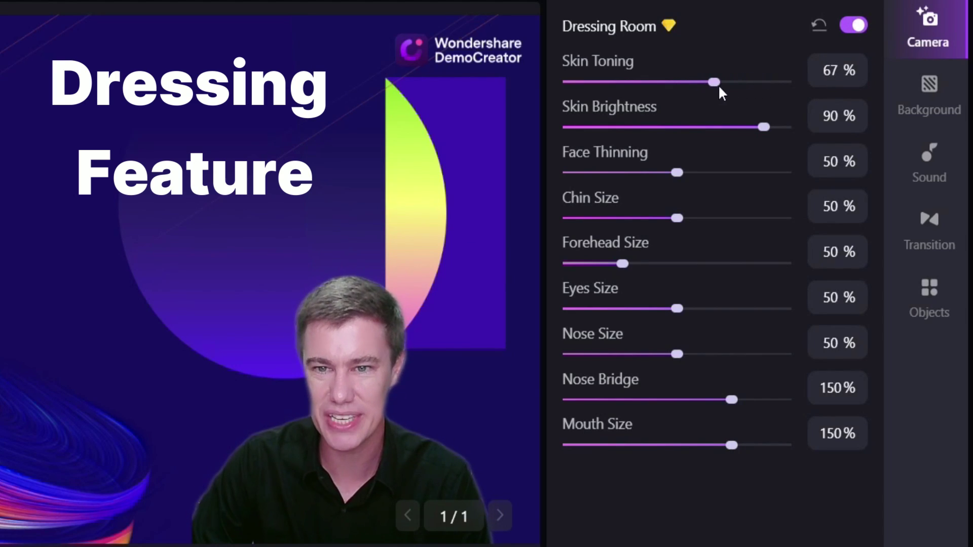
drag(763, 127, 725, 123)
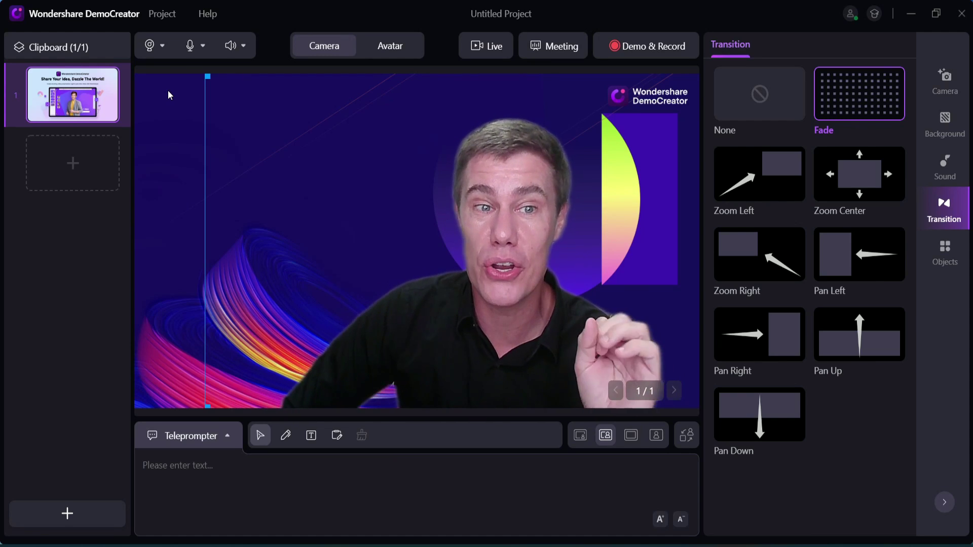
Add a second slide with the pasted grammar table and an enlarged webcam picture.
click(105, 158)
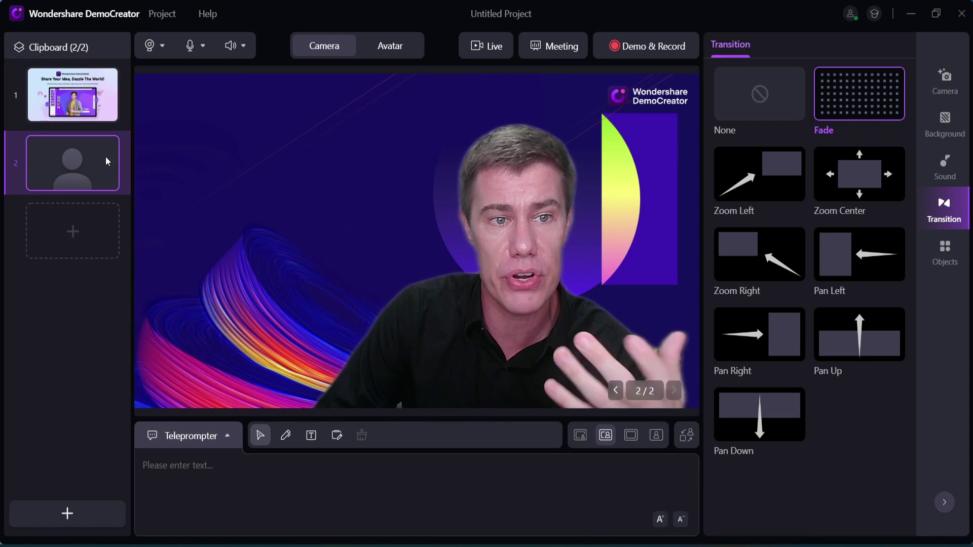
key(ctrl+v)
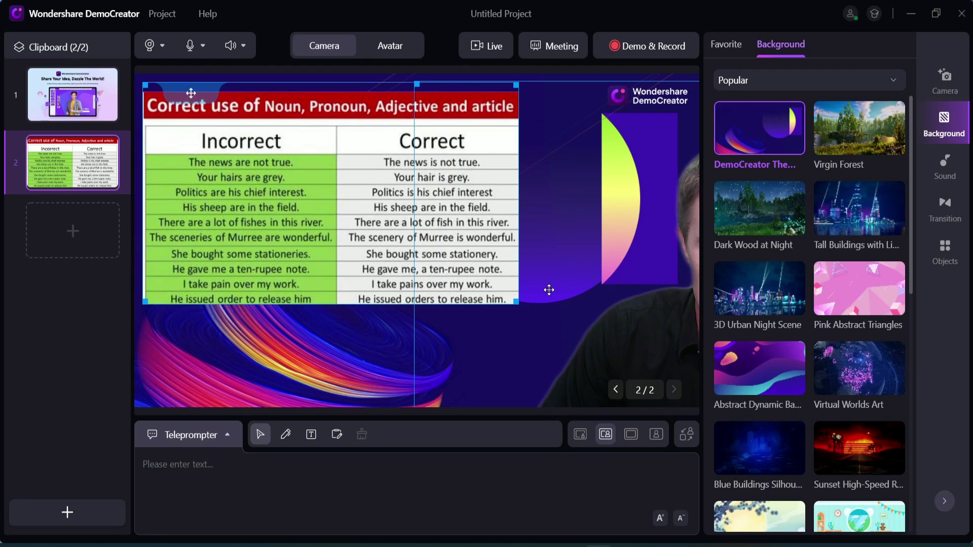
drag(295, 179, 285, 173)
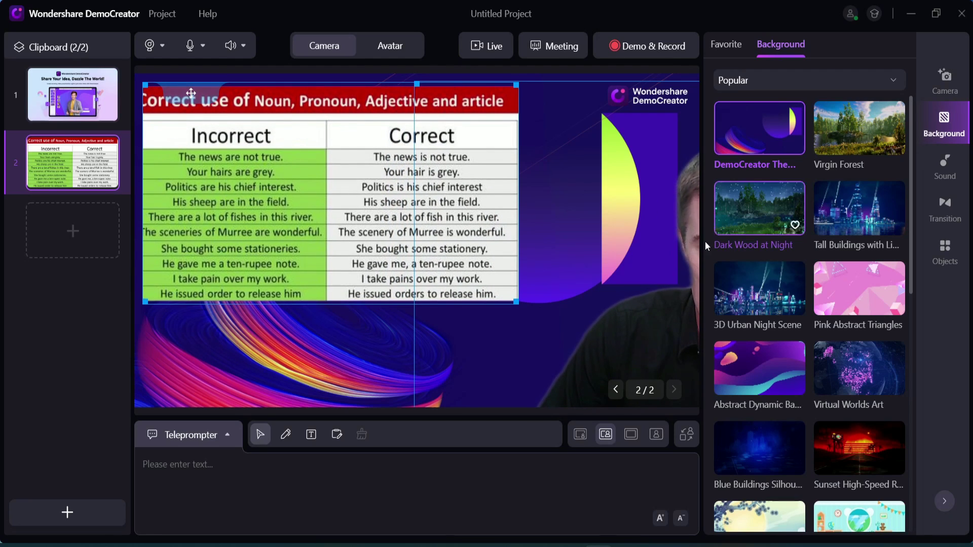
mouse_move(311, 81)
mouse_down()
mouse_move(255, 89)
mouse_move(492, 223)
mouse_up()
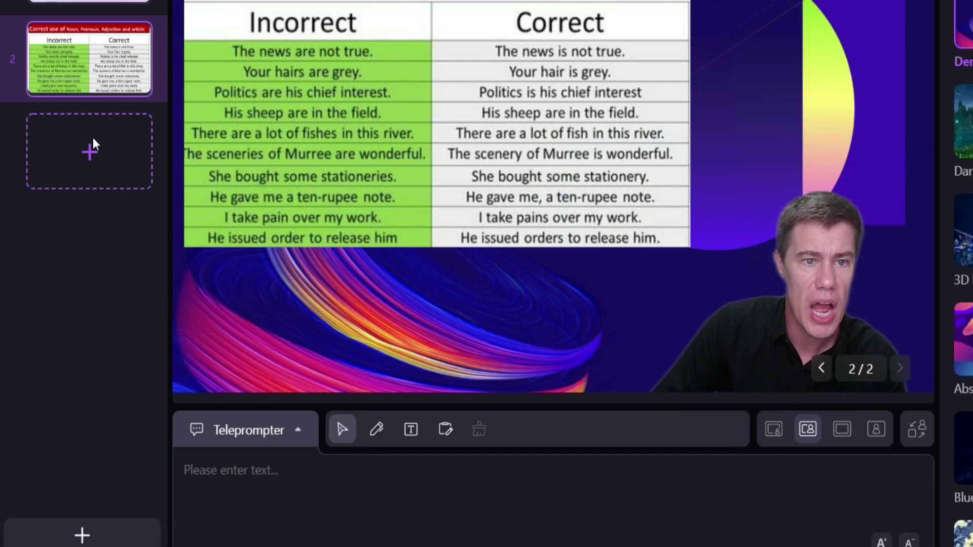
Import all slides of the Democreator PowerPoint presentation.
click(93, 139)
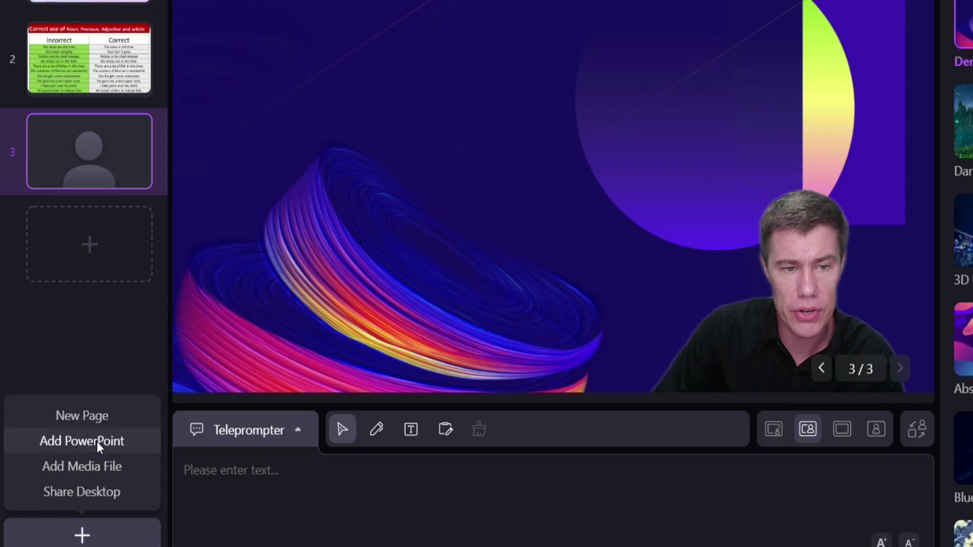
click(96, 442)
click(157, 10)
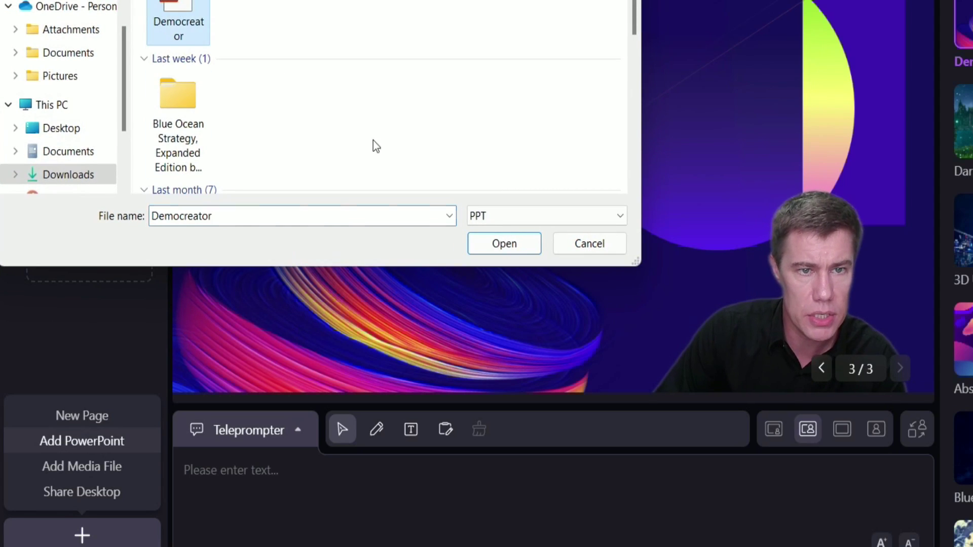
key(Return)
click(297, 386)
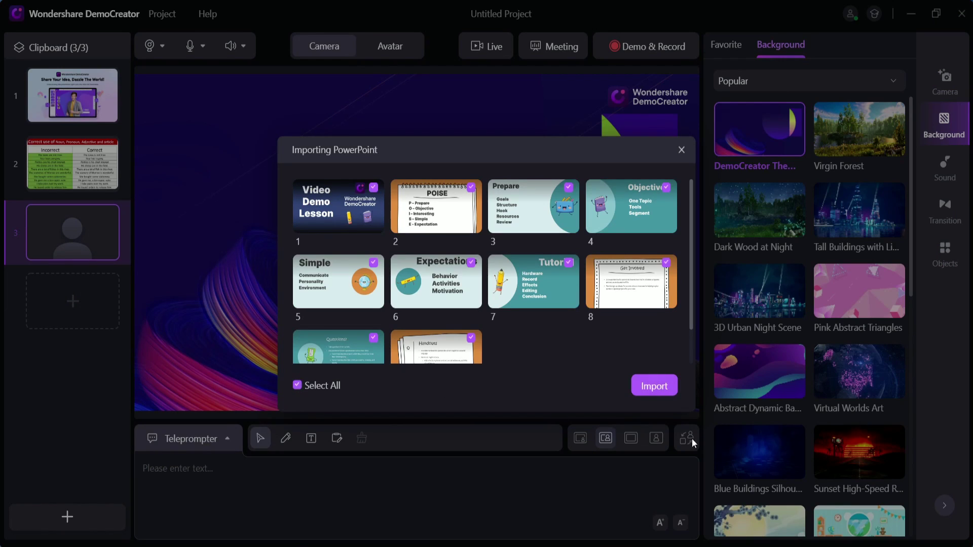
click(660, 387)
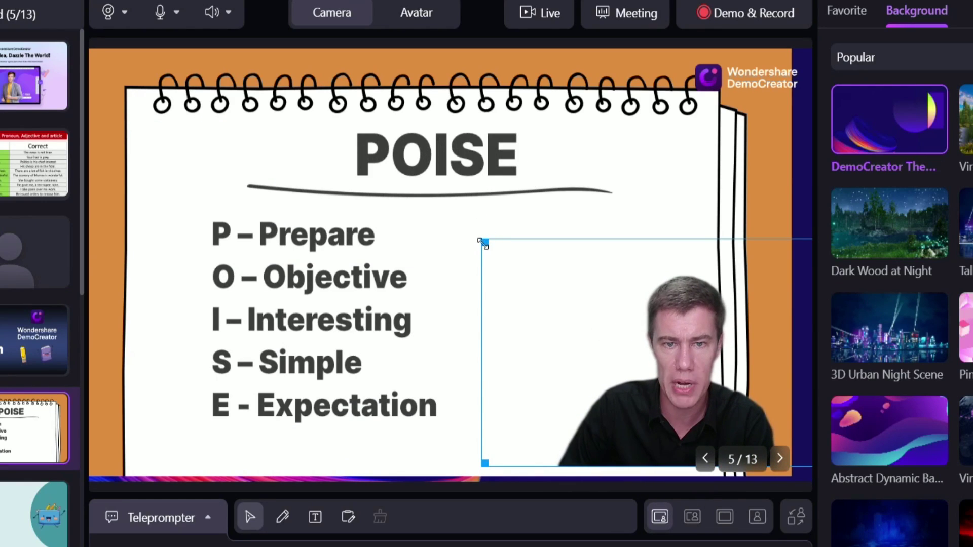
Enlarge the webcam on the POISE slide and try Merge Display and Content Full-Screen layouts.
drag(484, 242, 389, 190)
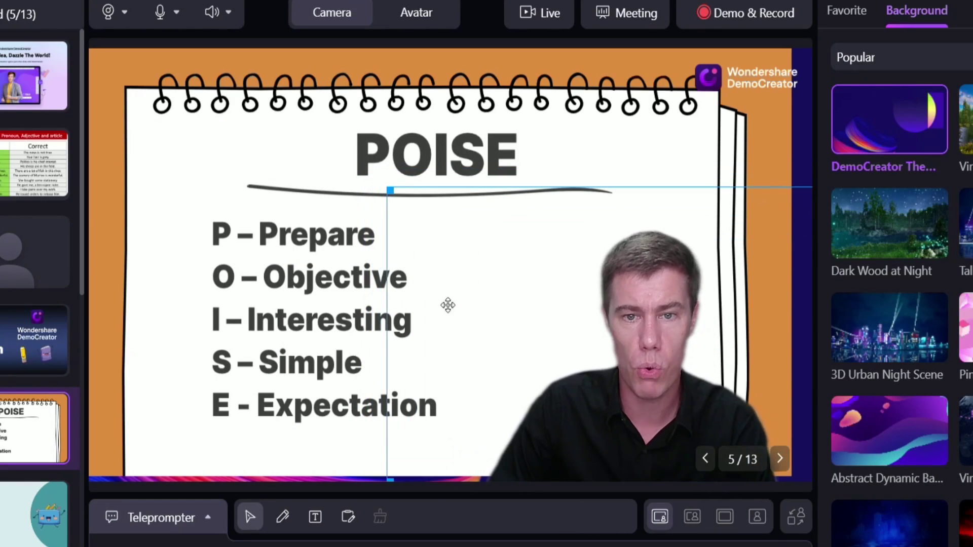
drag(267, 306, 285, 311)
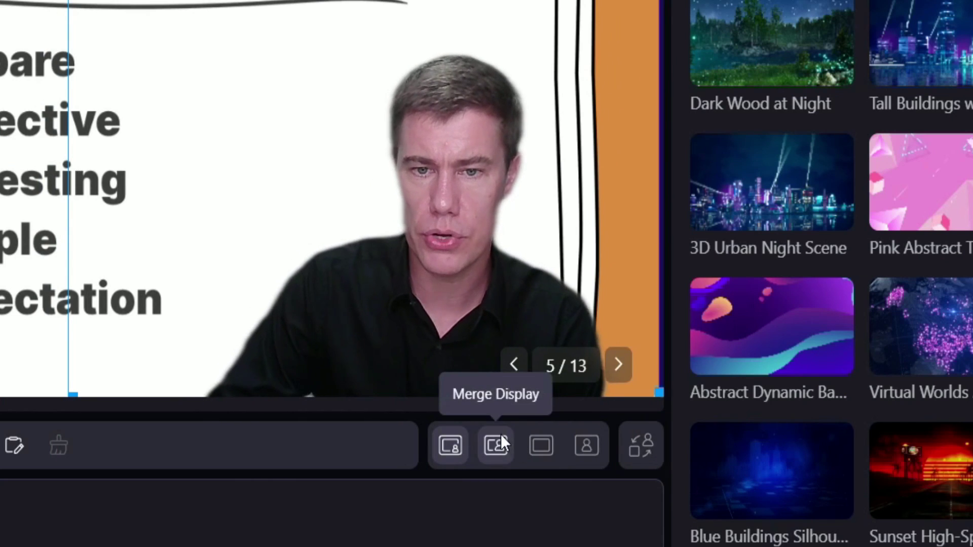
click(501, 437)
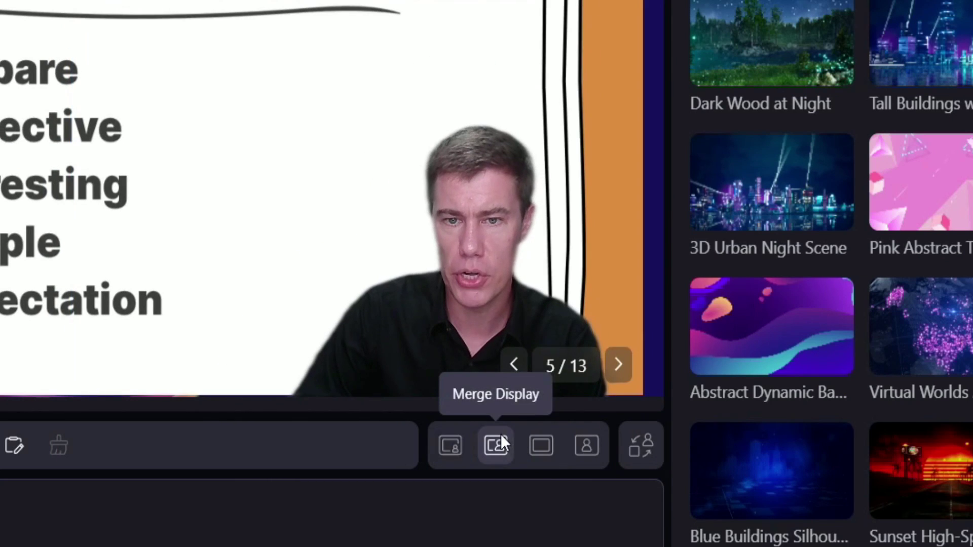
click(545, 457)
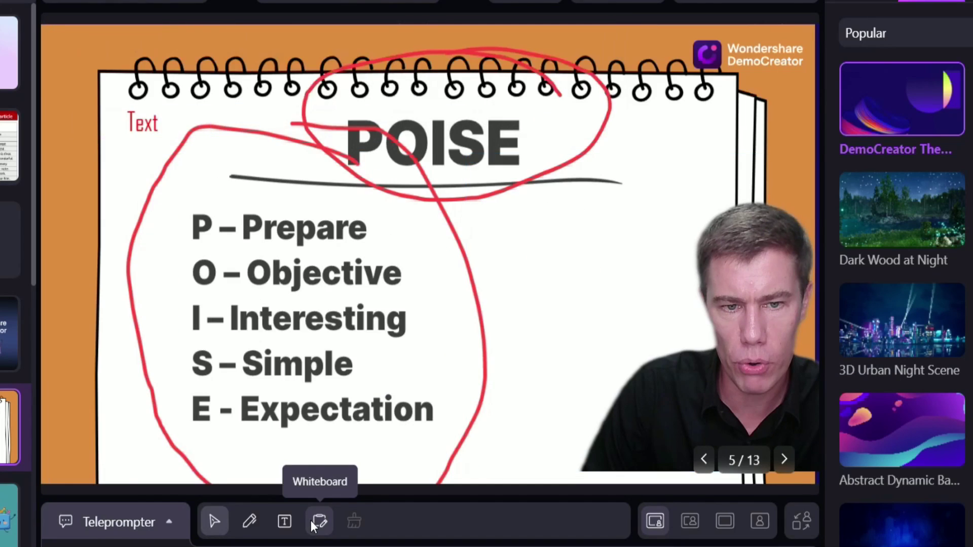
Add a text label to a new blank whiteboard page and move it up-left.
click(337, 441)
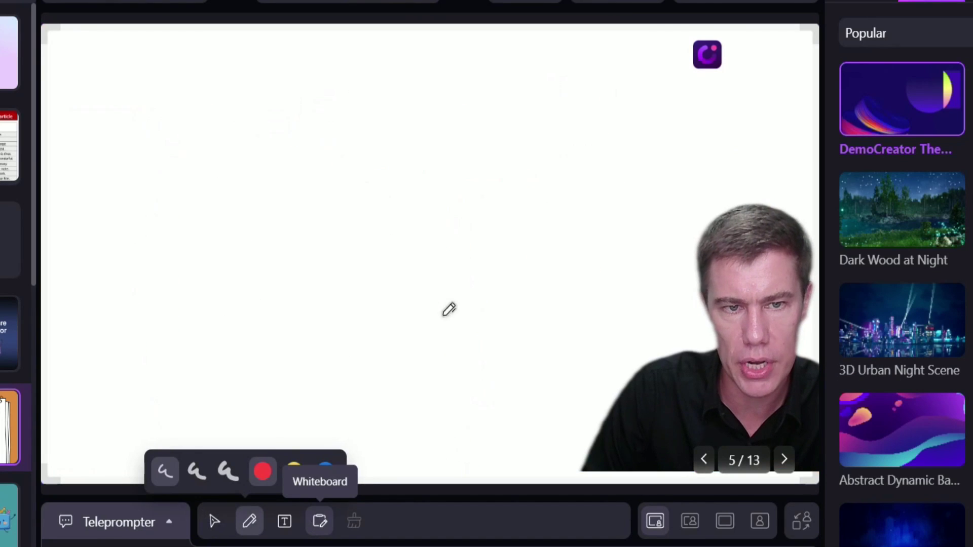
click(286, 521)
click(396, 220)
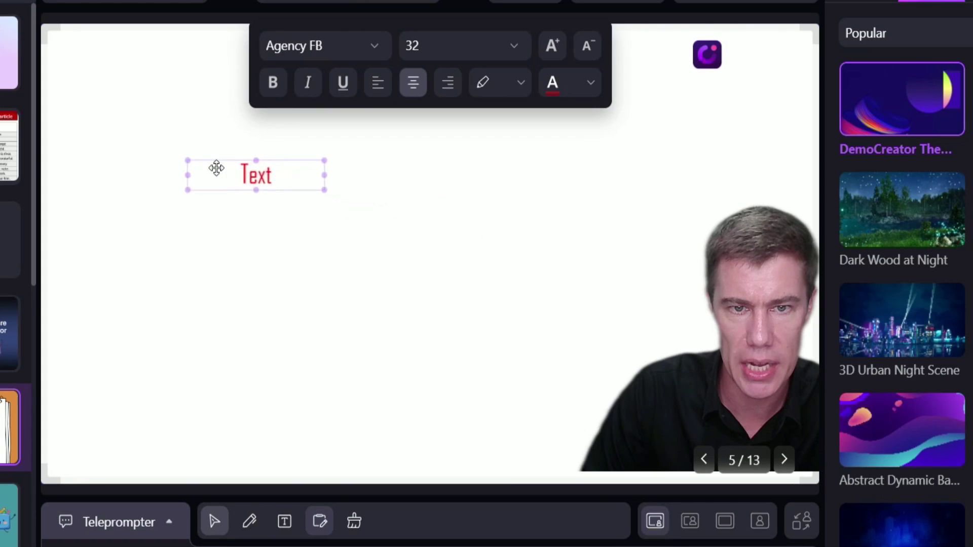
drag(217, 169, 251, 168)
Replace the placeholder with the Hook topic list, then nudge it up-left and enlarge it.
key(BackSpace)
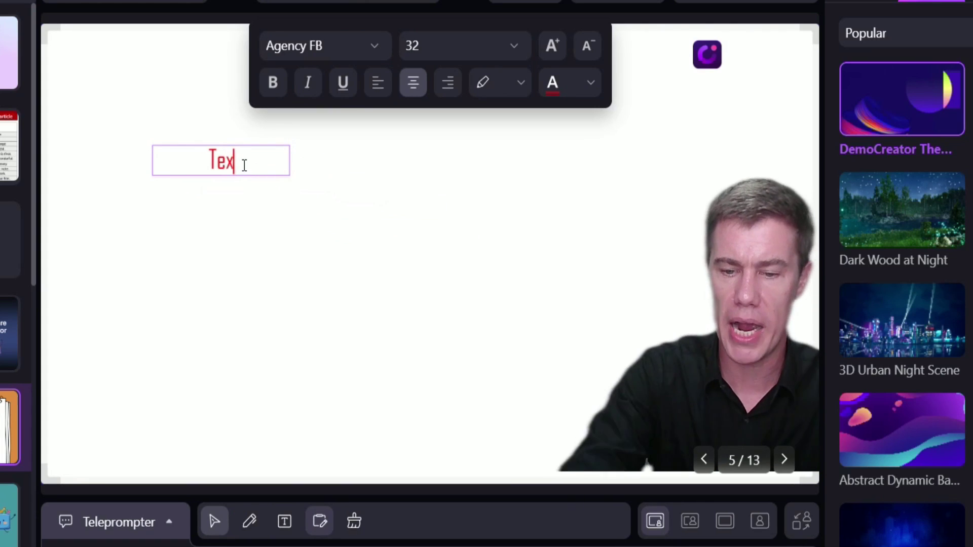
key(BackSpace)
key(BackSpace)
key(BackSpace)
text(Hook)
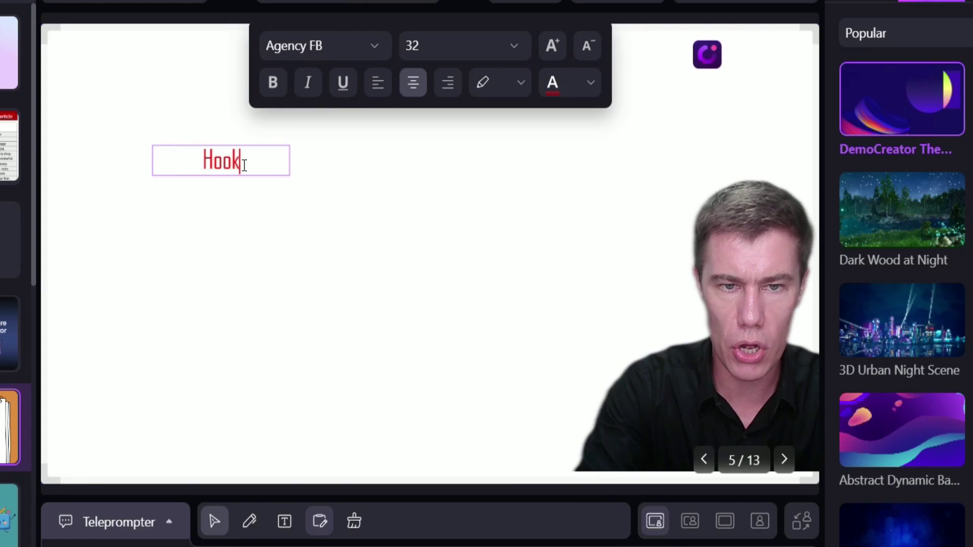
key(Return)
text(Review)
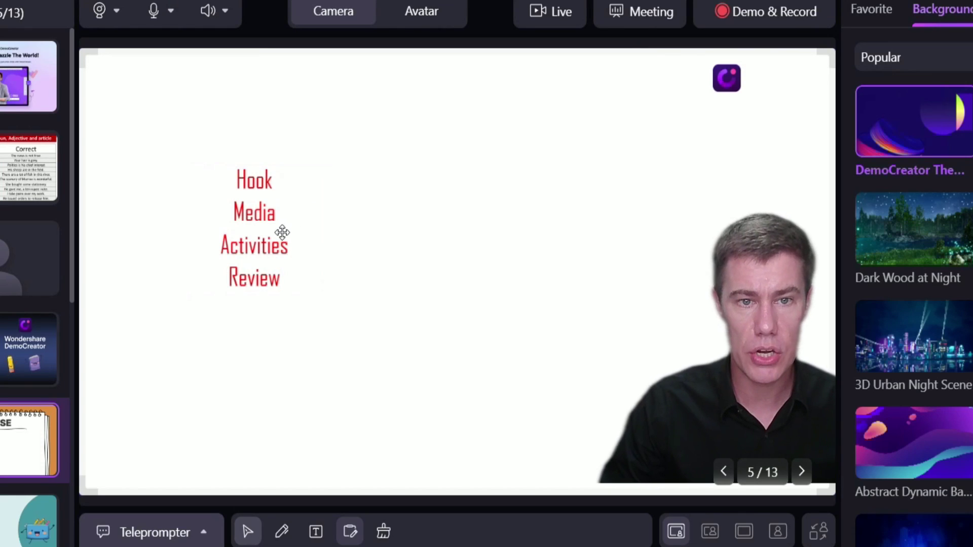
drag(283, 232, 251, 216)
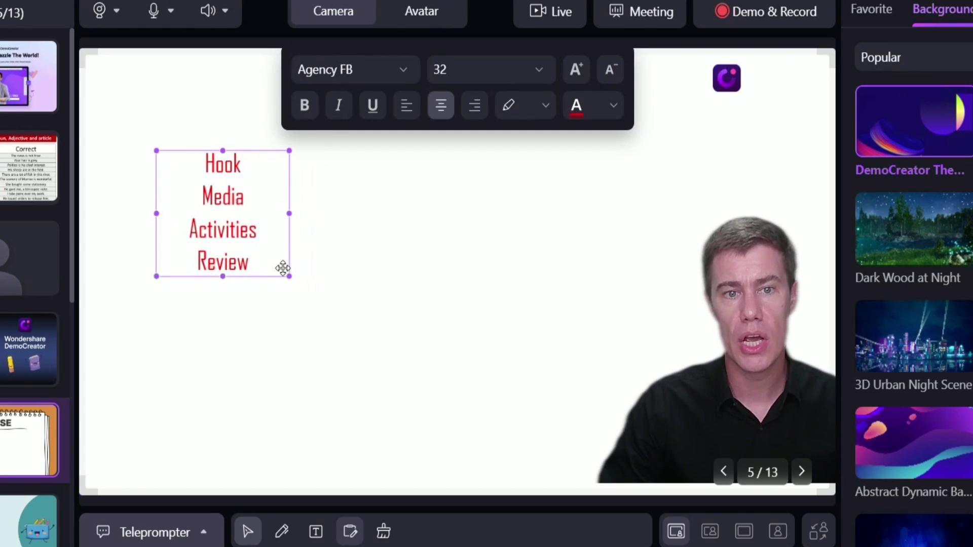
drag(289, 278, 478, 407)
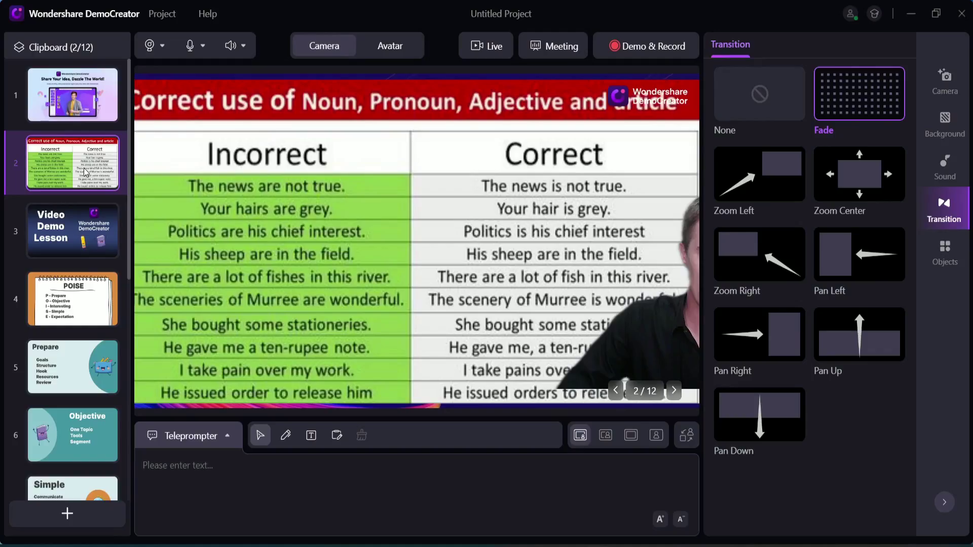
Move the noun-and-pronoun slide lower with Pan Left, and add the Demo Lesson Script 2 window.
drag(87, 336, 87, 455)
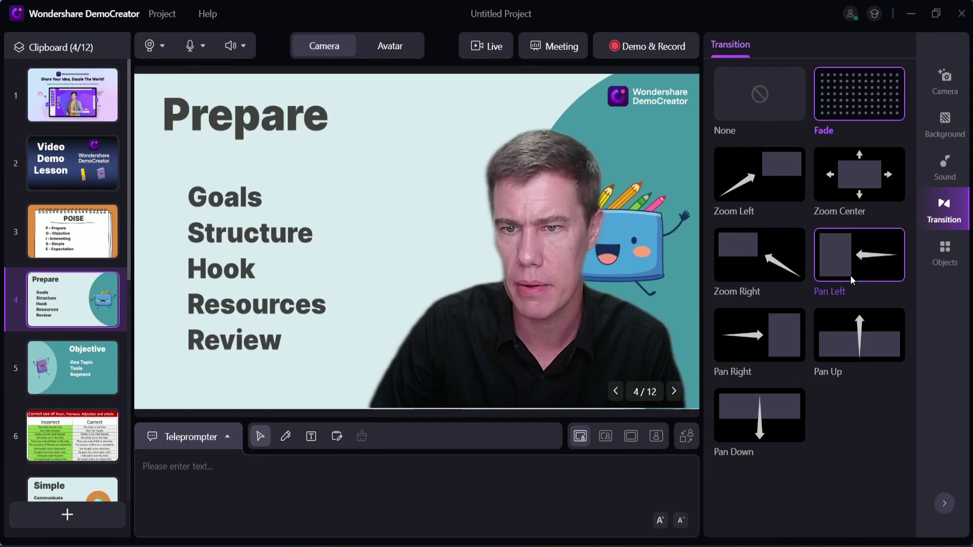
click(850, 275)
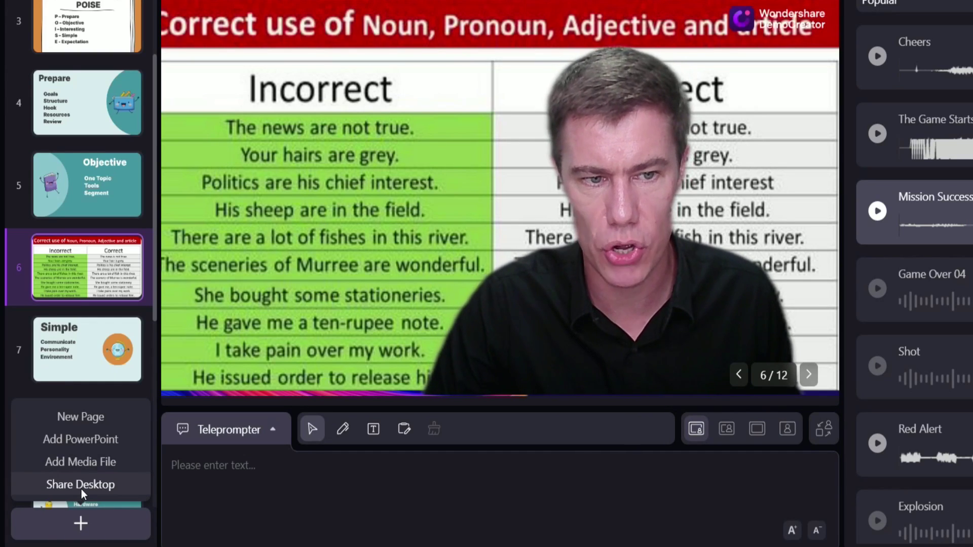
click(81, 489)
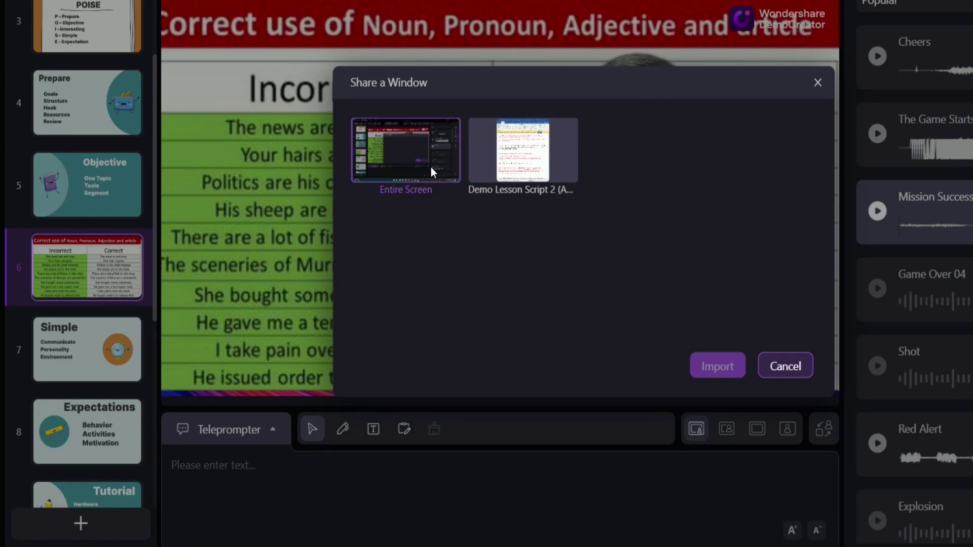
click(536, 161)
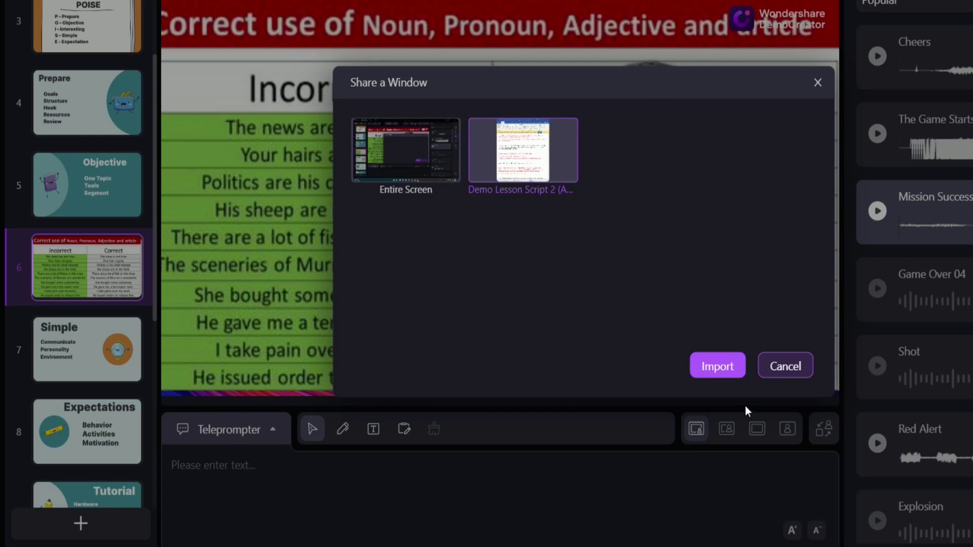
click(732, 367)
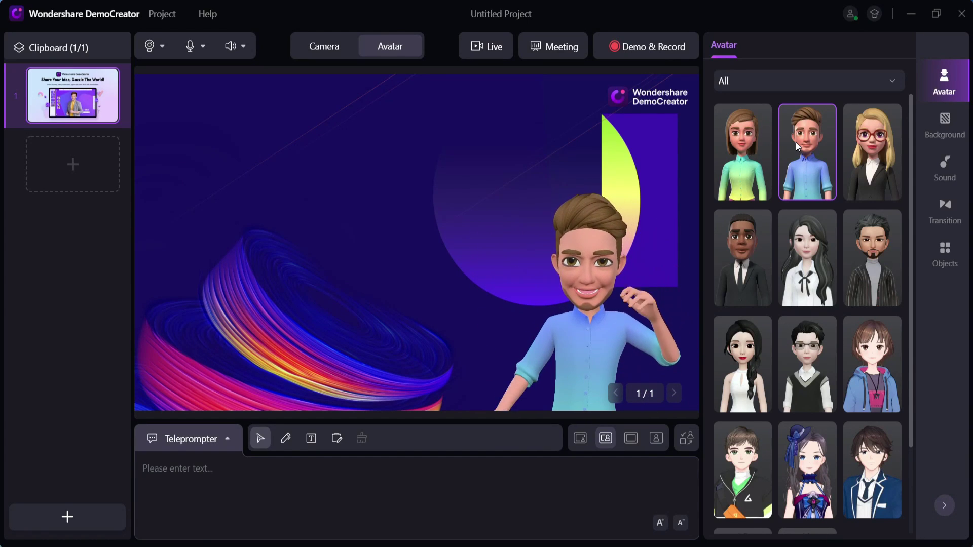
mouse_move(742, 470)
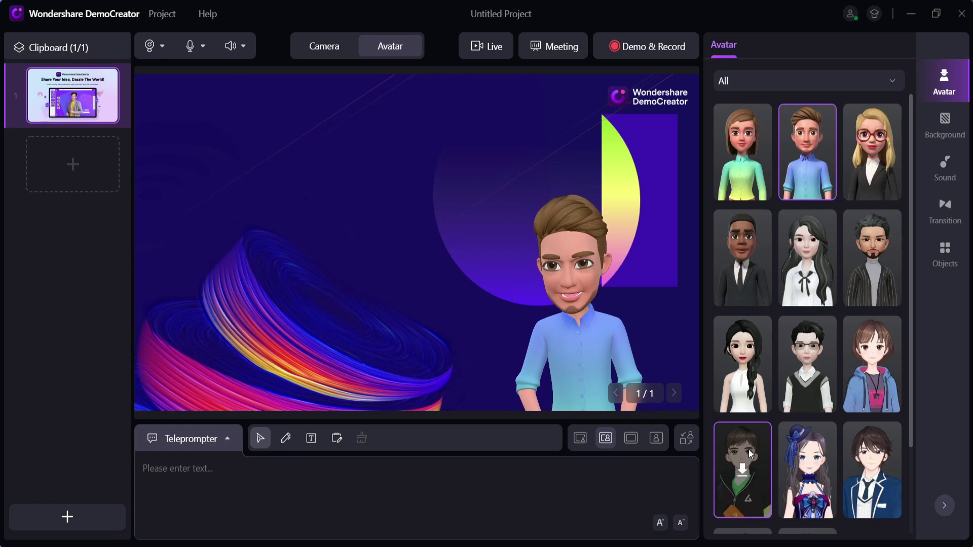
scroll(764, 345, down, 2)
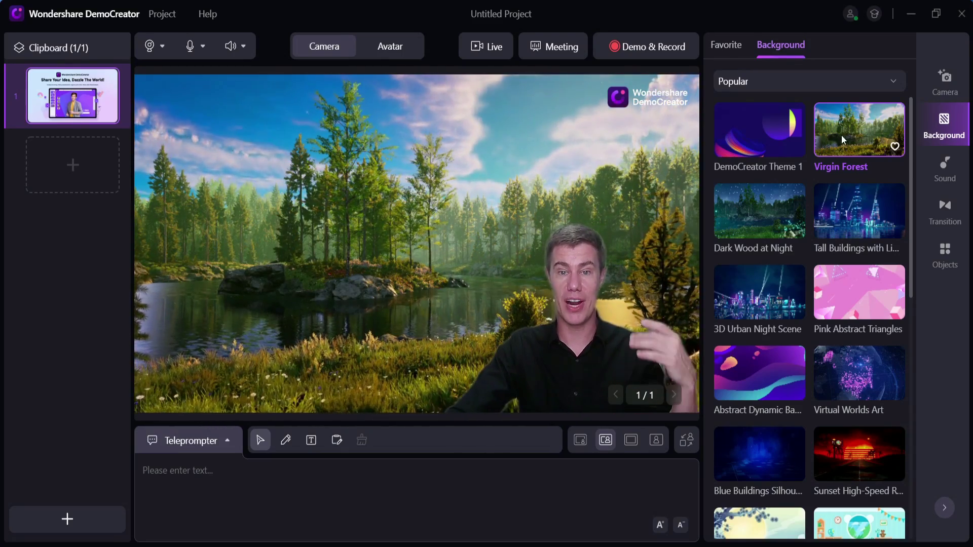
Set the presenter backdrop to the purple DemoCreator Theme 1 background.
click(758, 215)
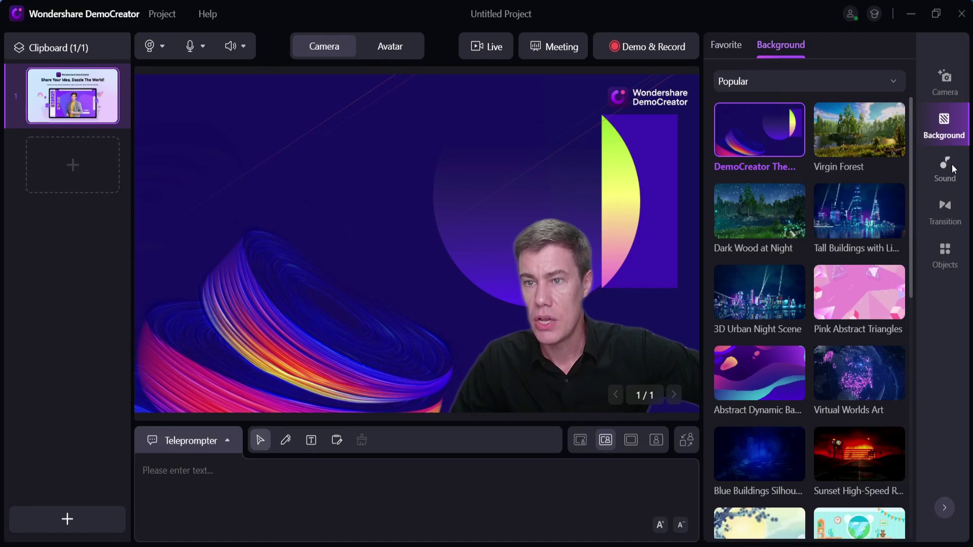
Preview the Cheers sound effect, view transitions, then show the Objects annotation stickers.
click(955, 165)
click(731, 128)
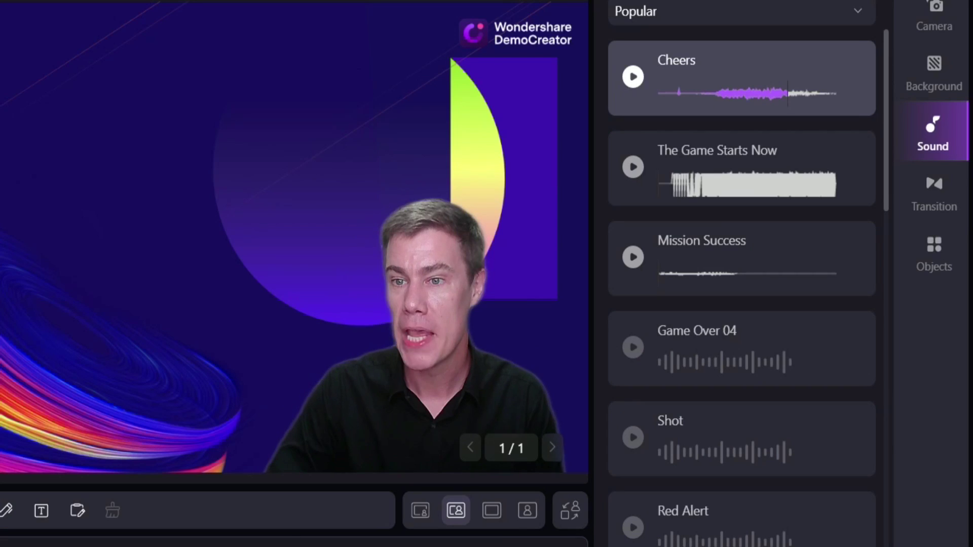
click(945, 212)
click(940, 250)
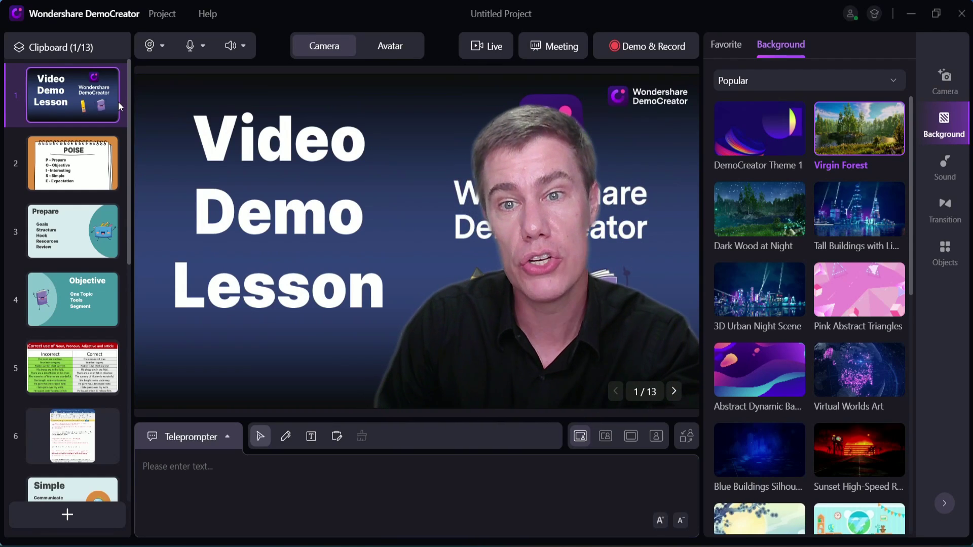
Record the presentation with F10, then stop so the video saves.
key(F10)
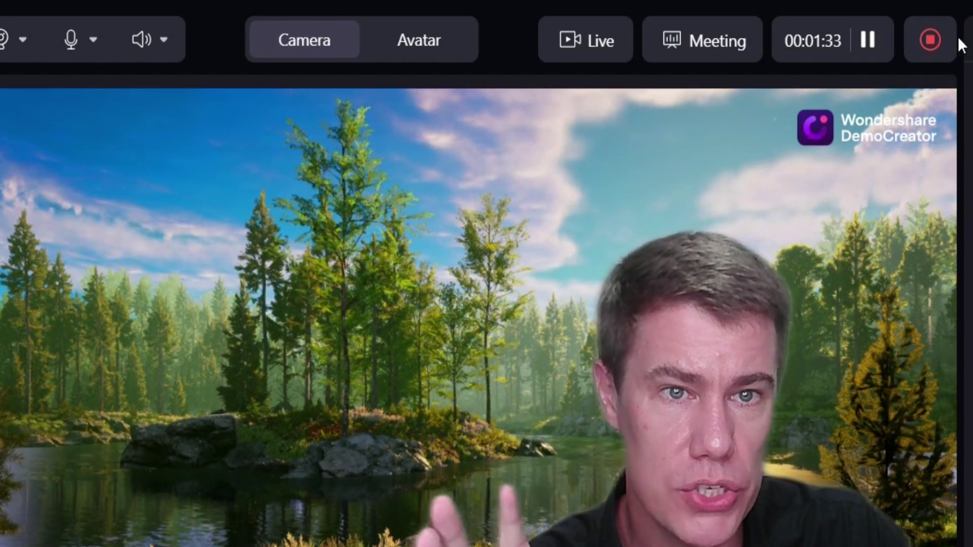
click(930, 40)
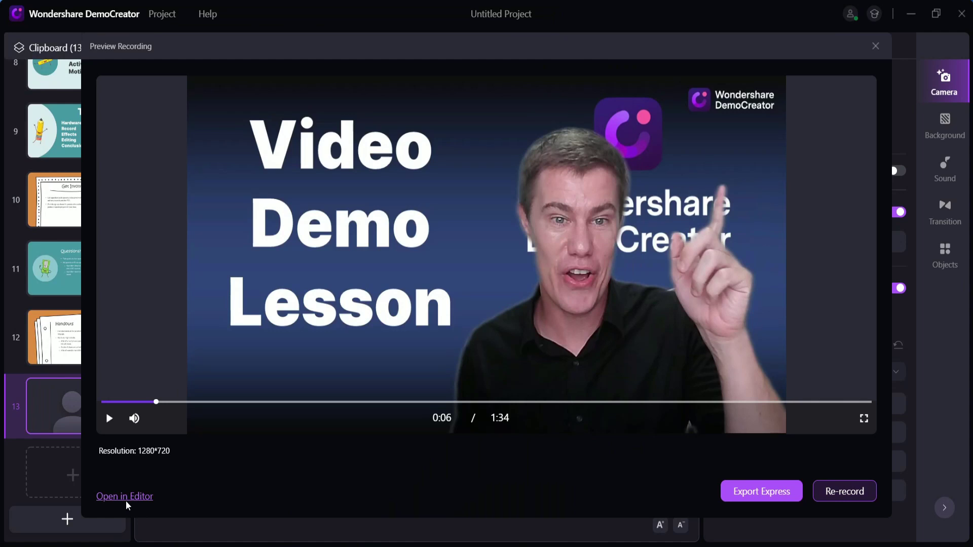
Open the 1:34 recording from Preview Recording in the video editor.
click(127, 495)
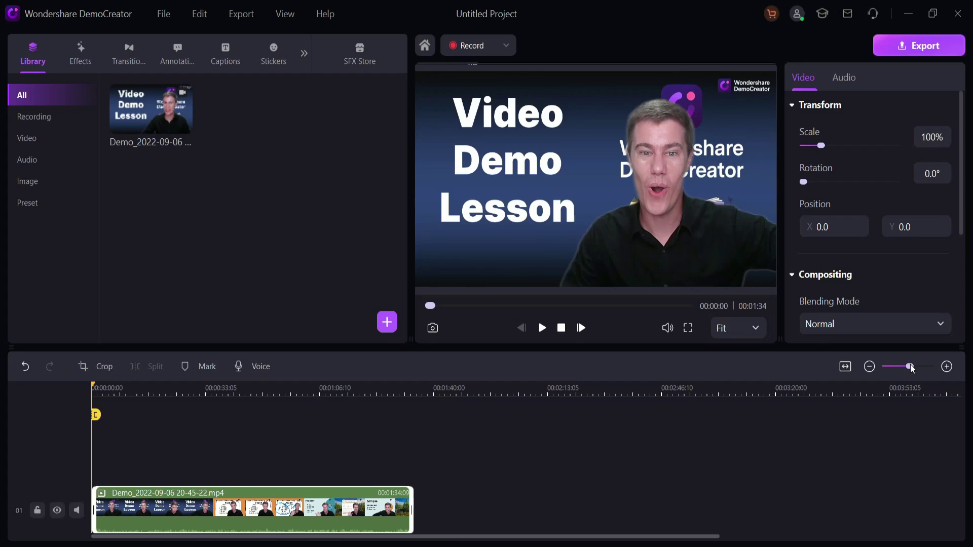
Split the recording at about the 7-second mark.
drag(911, 369, 919, 370)
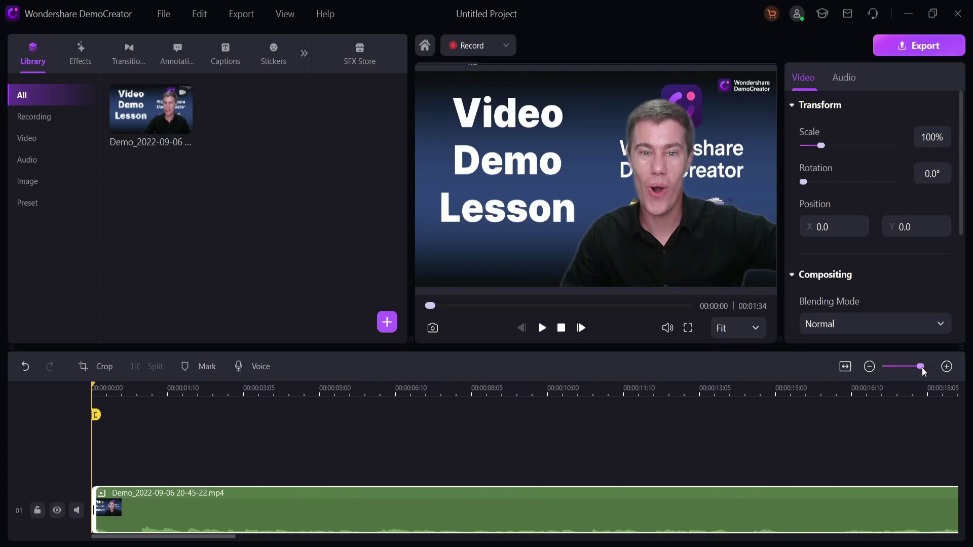
click(542, 328)
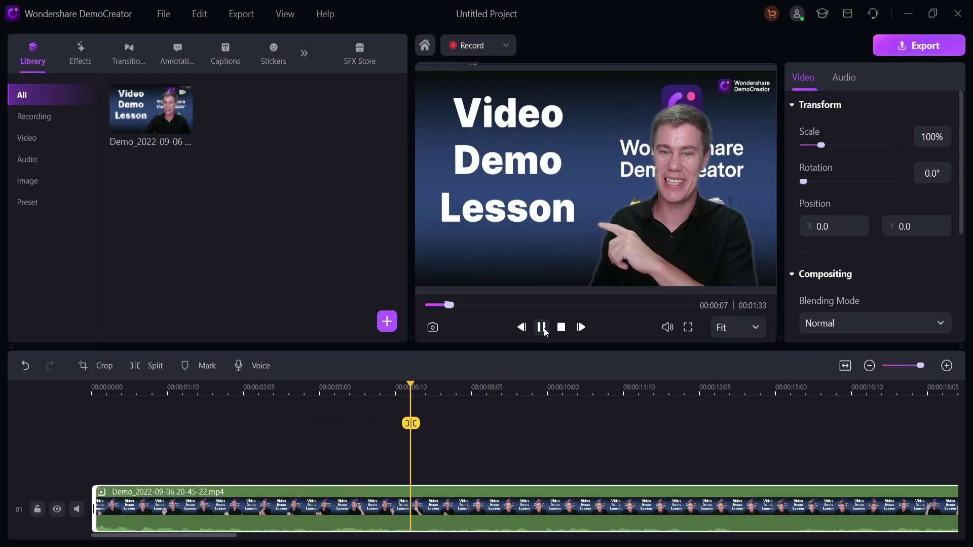
click(544, 328)
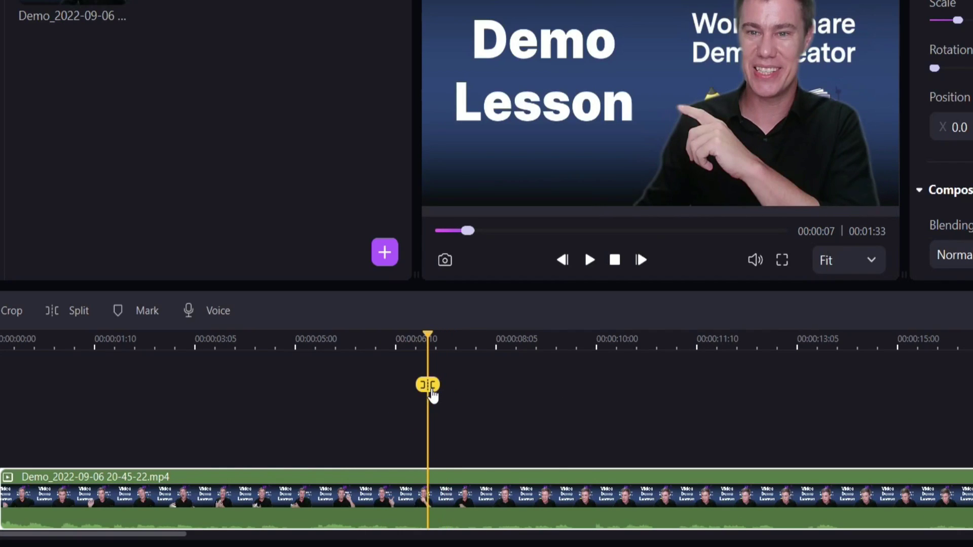
click(432, 396)
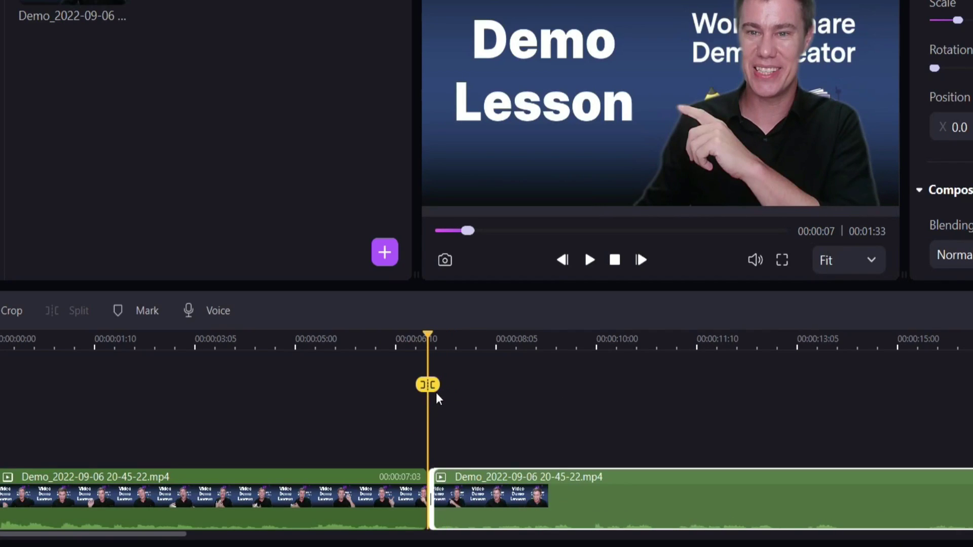
Split again at about 9 seconds and bring up actions for the short middle clip.
drag(436, 396, 594, 411)
click(594, 411)
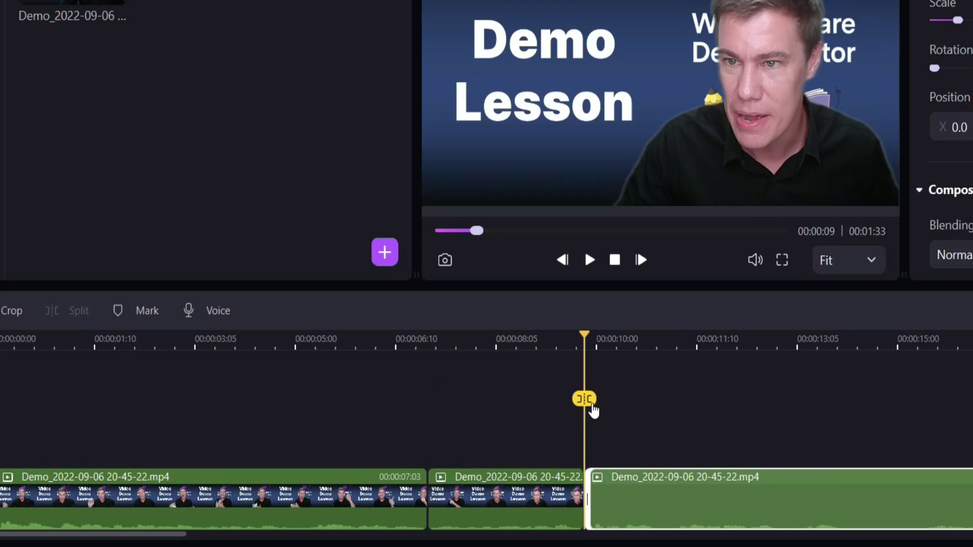
click(542, 517)
right_click(535, 515)
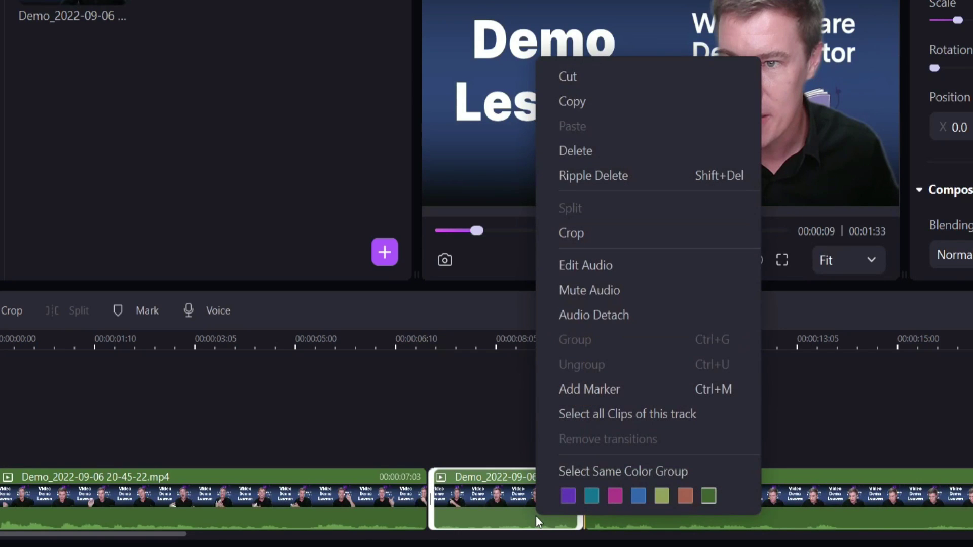
Delete the middle clip, browse opener titles, and begin renaming the export to 'video 2'.
click(619, 180)
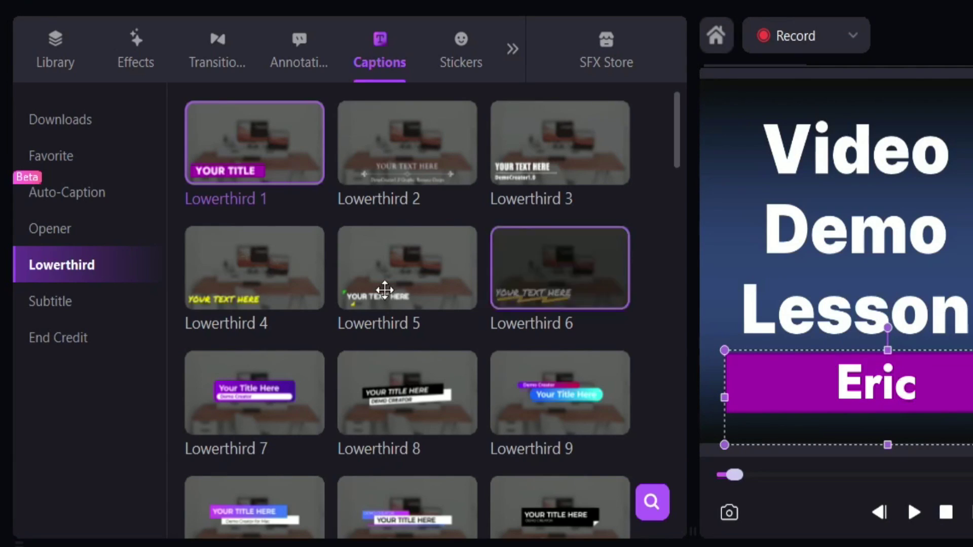
click(86, 229)
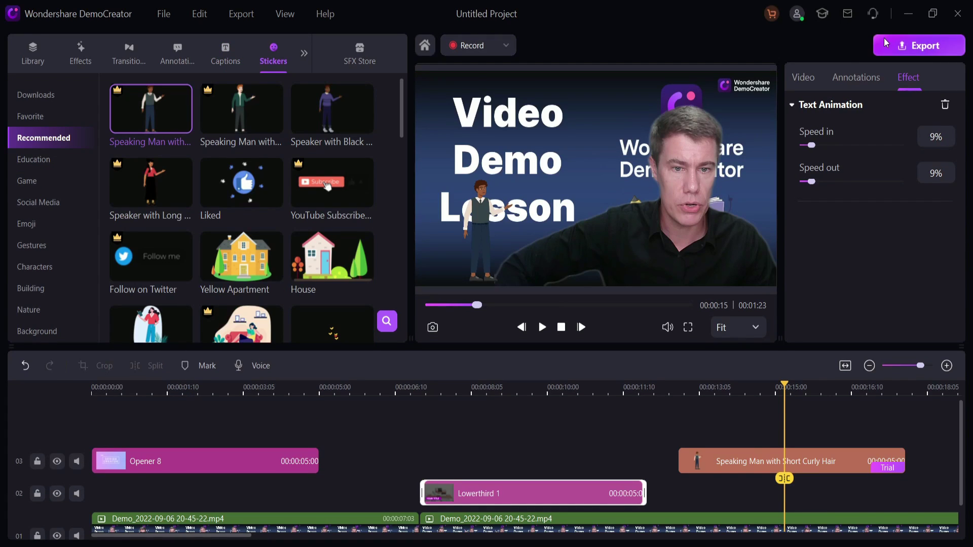
click(885, 42)
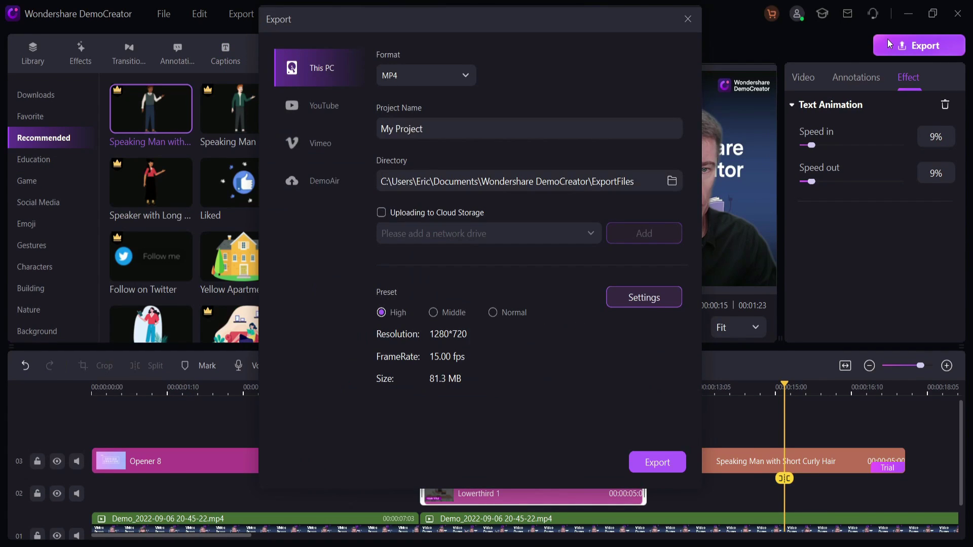
triple_click(426, 129)
text(vid)
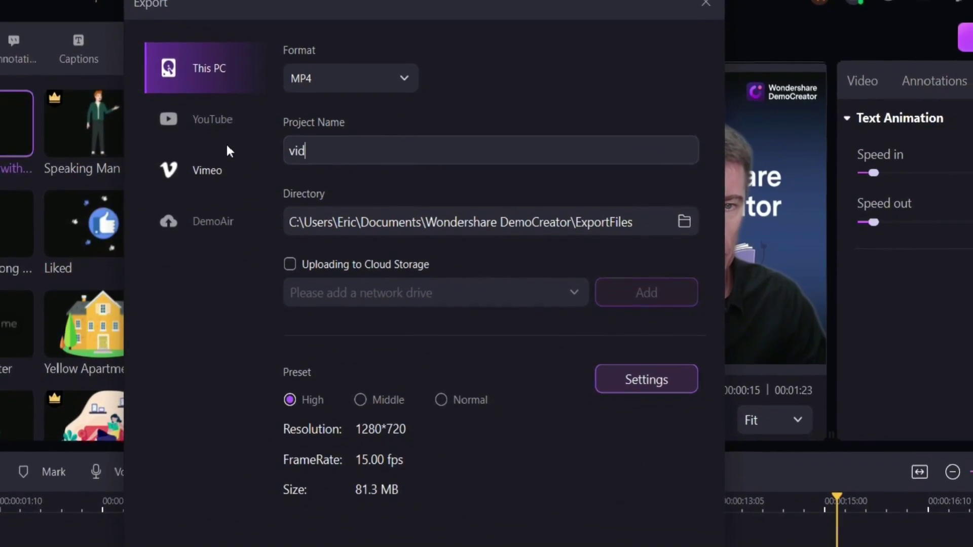
text(eo 2)
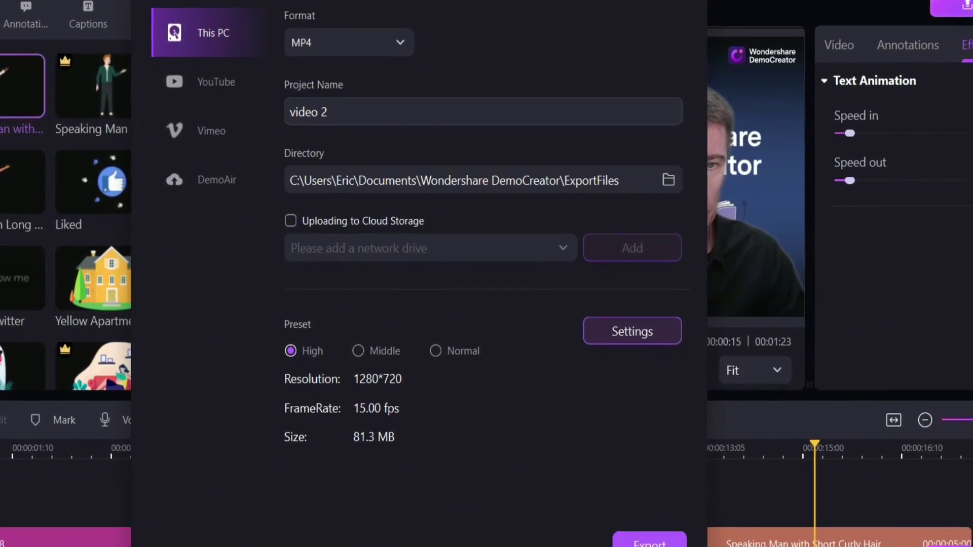
Export the edit as MP4, then open video 2 in VLC.
click(649, 543)
double_click(255, 144)
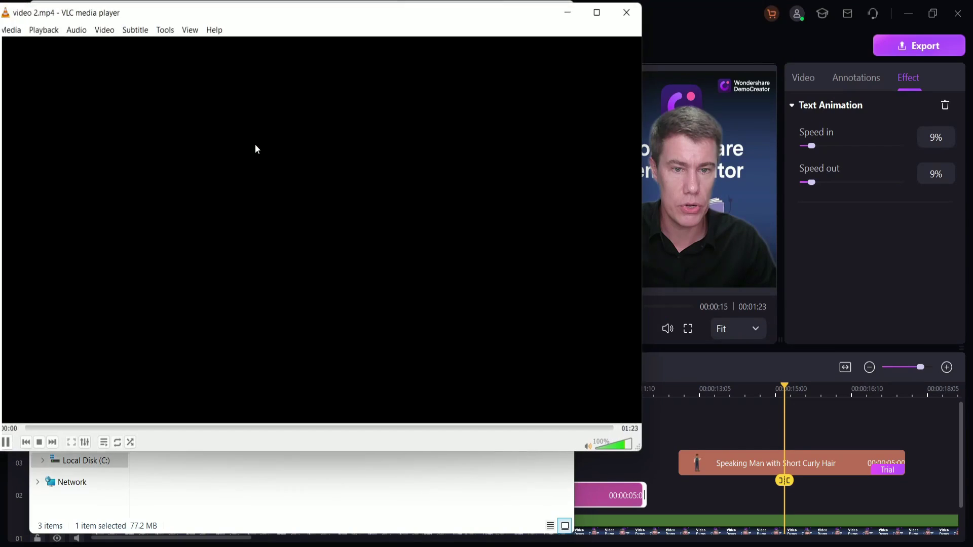